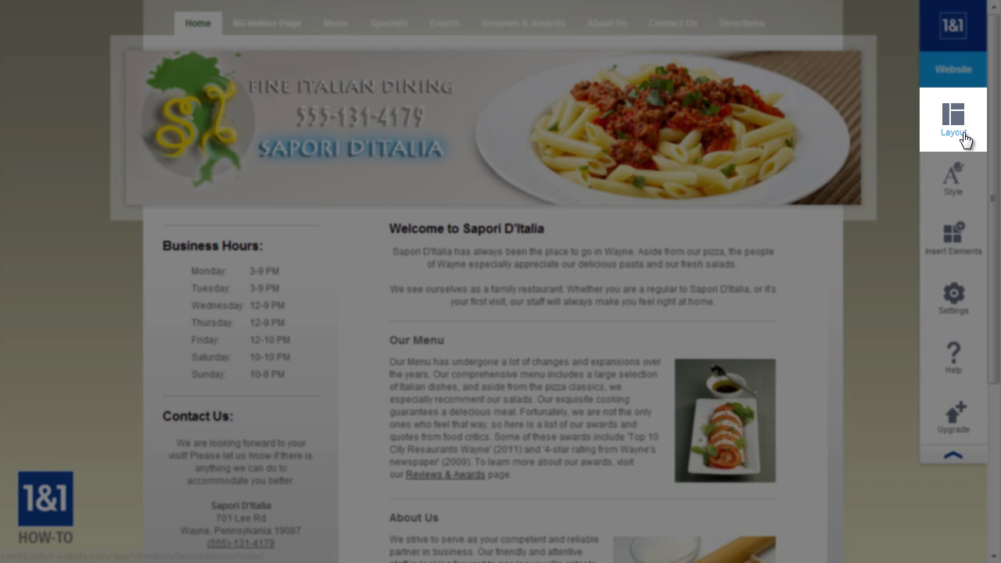
Open the website's layout gallery, filter it to the Background image category, and restore the display of all layouts.
{"action": "left_click", "coordinate": [963, 134]}
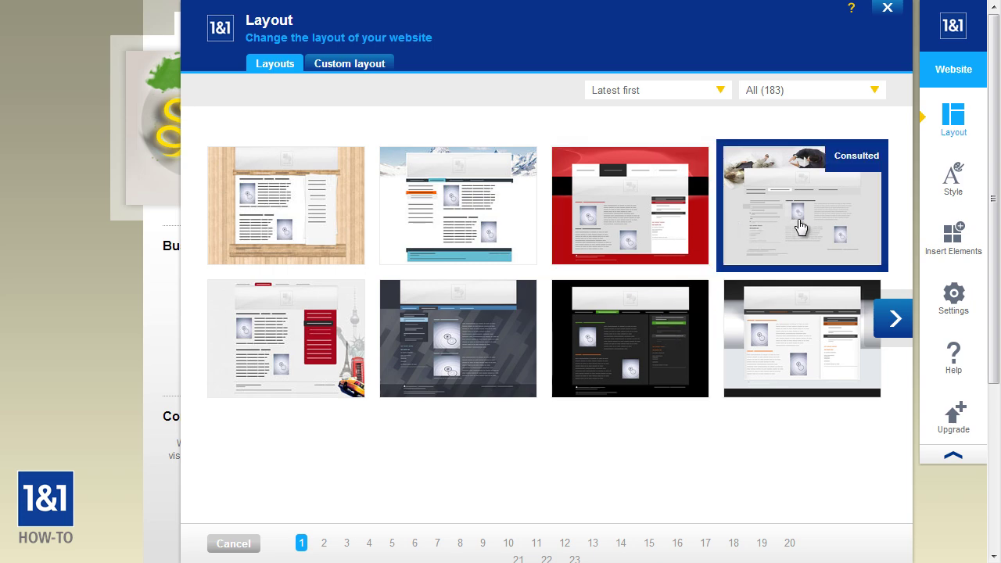
{"action": "left_click", "coordinate": [876, 92]}
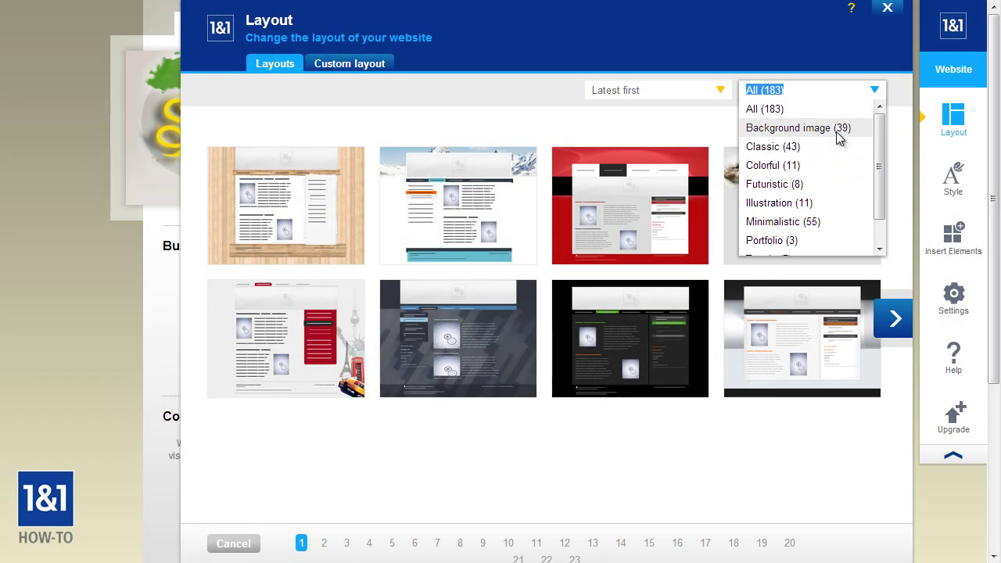
{"action": "left_click", "coordinate": [798, 128]}
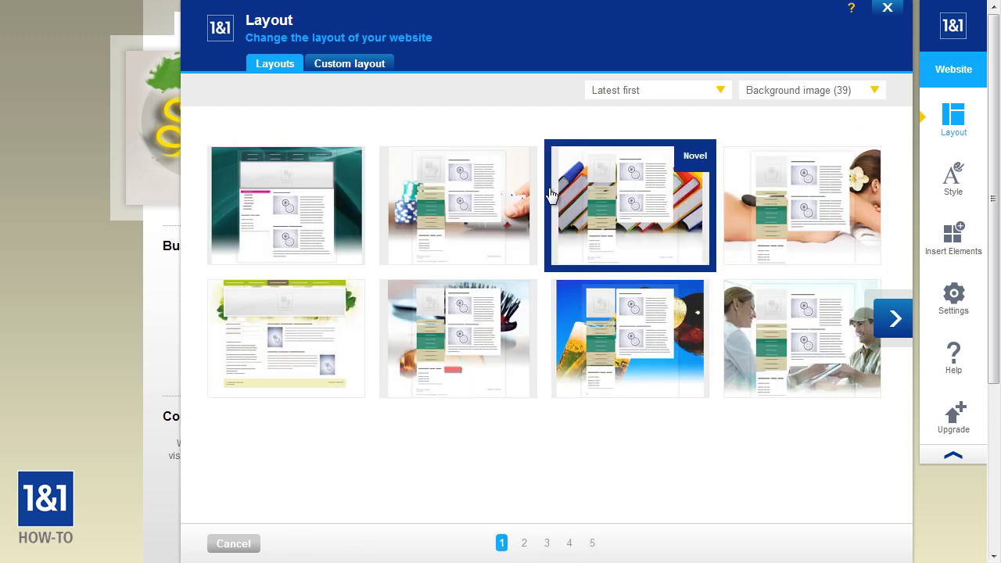
{"action": "left_click", "coordinate": [874, 90]}
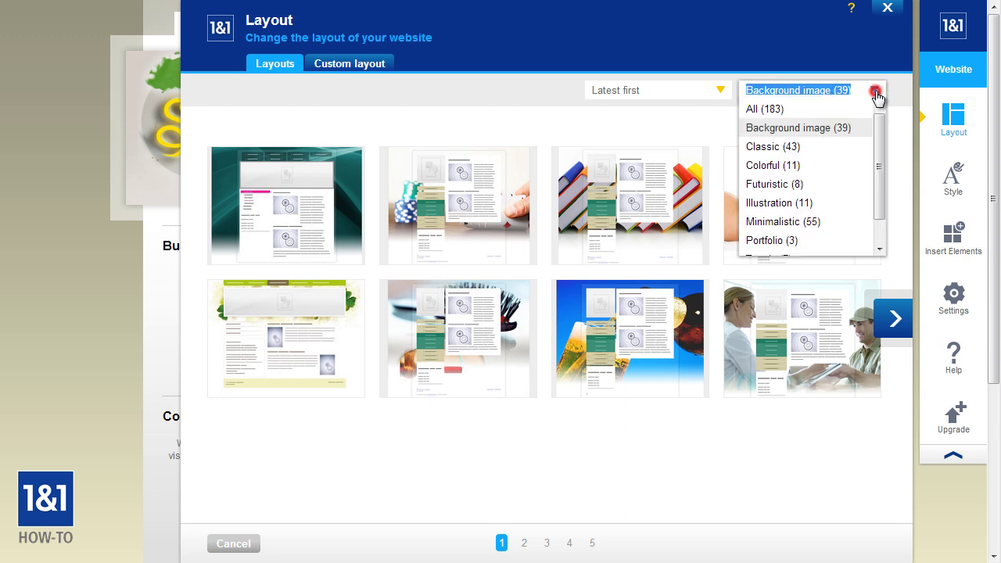
{"action": "left_click", "coordinate": [835, 109]}
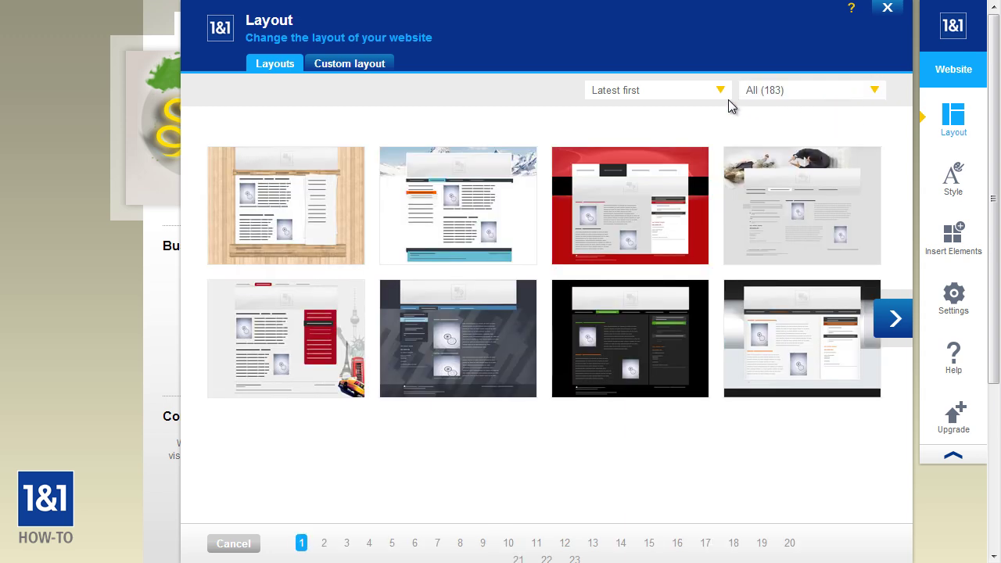
Sort the layouts by Last used, and return the sort order to Latest first.
{"action": "left_click", "coordinate": [720, 91]}
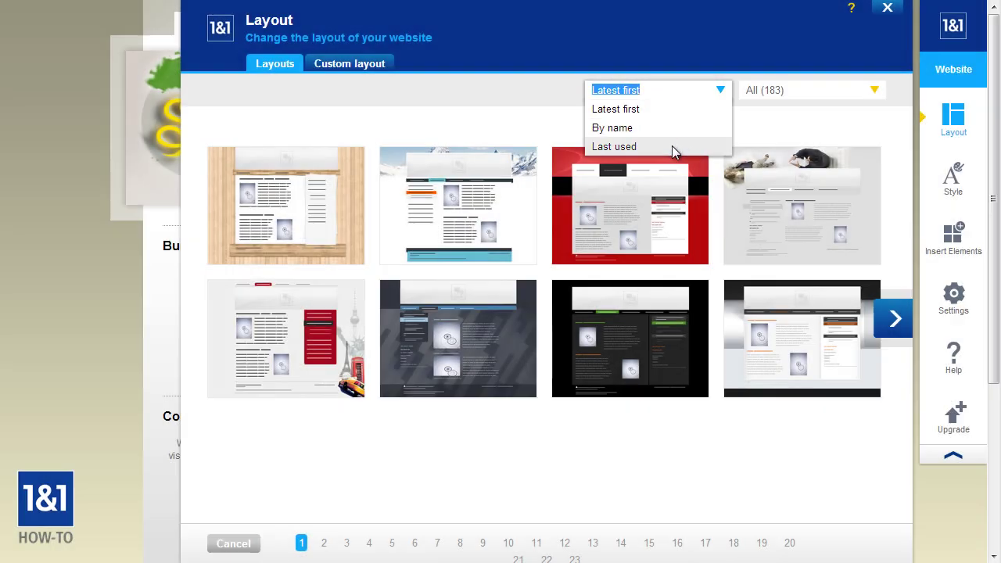
{"action": "left_click", "coordinate": [671, 147]}
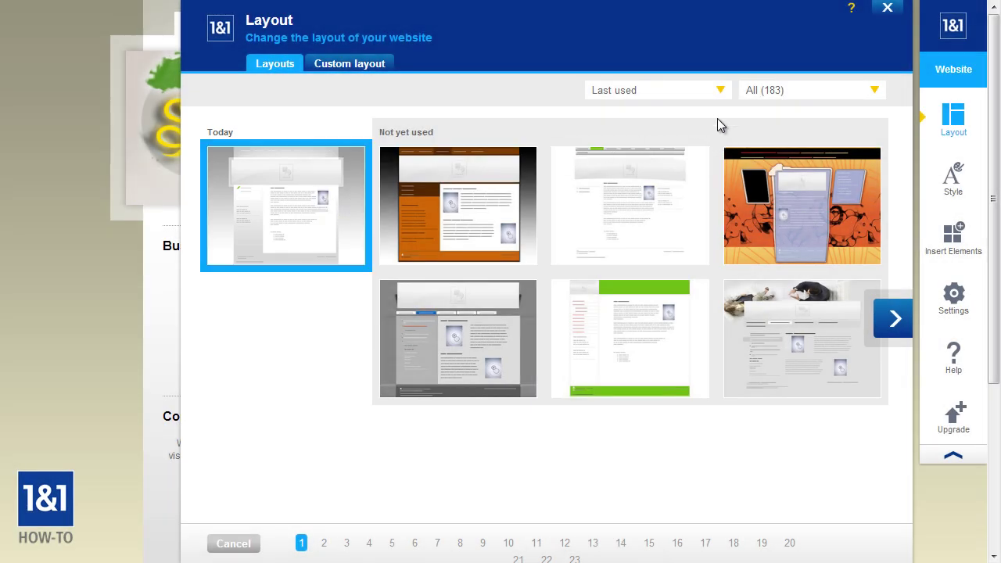
{"action": "left_click", "coordinate": [720, 92]}
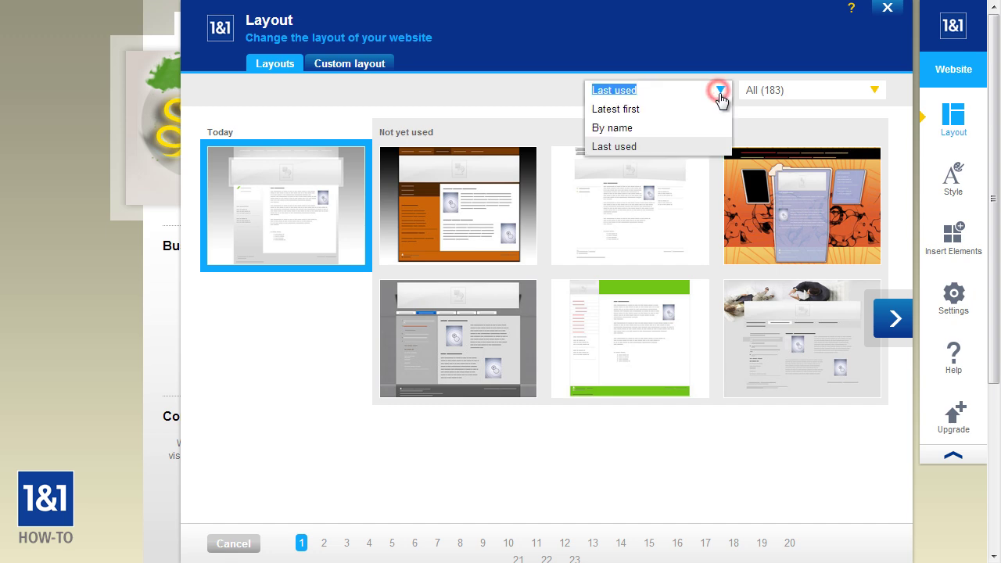
{"action": "left_click", "coordinate": [676, 110]}
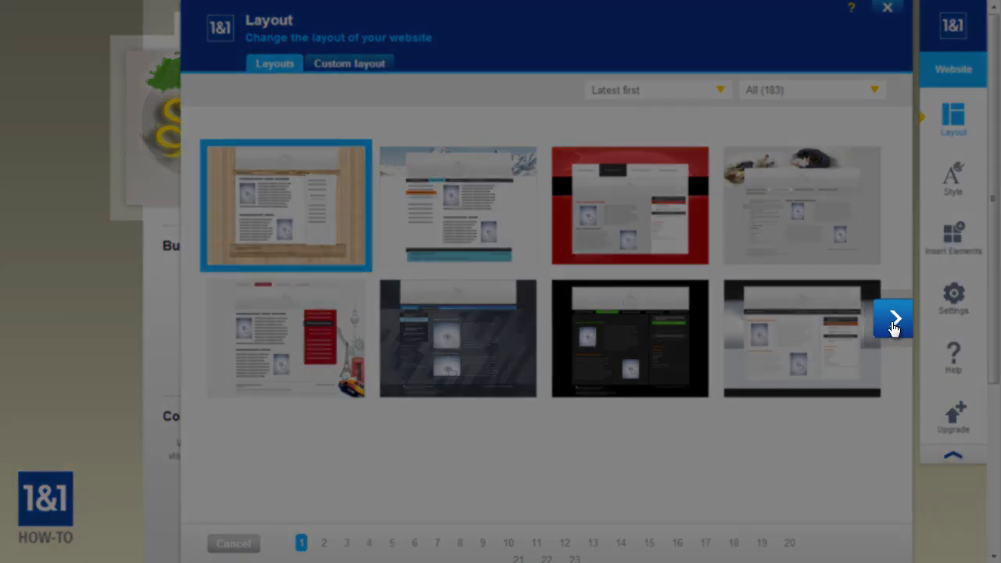
Browse through the first pages of the layout gallery and go to page 7.
{"action": "left_click", "coordinate": [892, 322]}
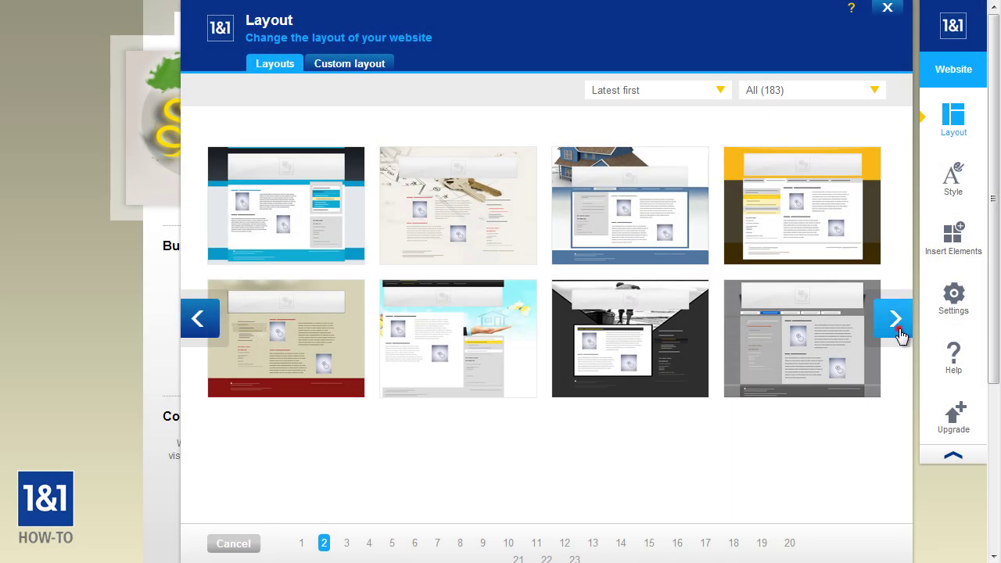
{"action": "left_click", "coordinate": [899, 328]}
{"action": "left_click", "coordinate": [899, 332]}
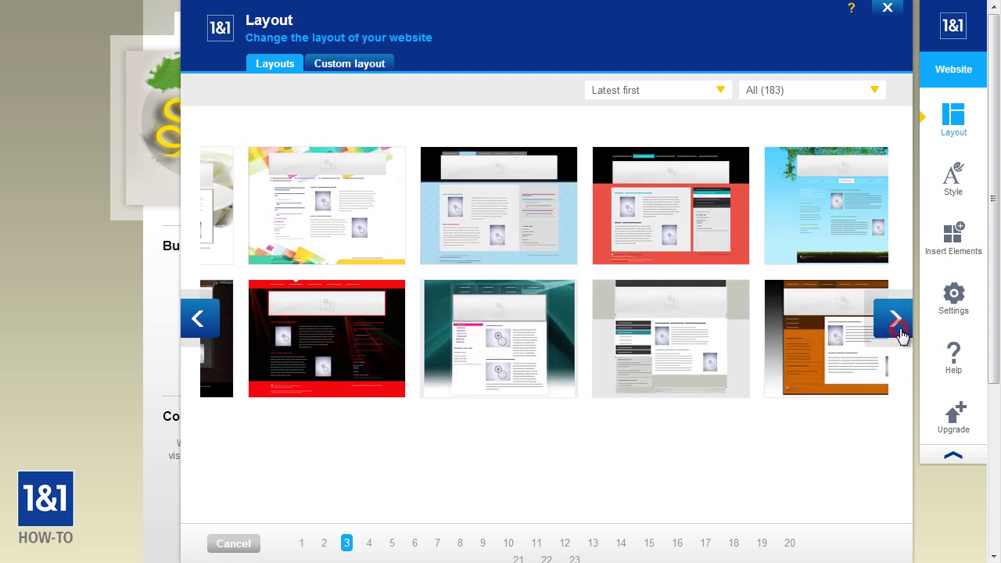
{"action": "left_click", "coordinate": [899, 328]}
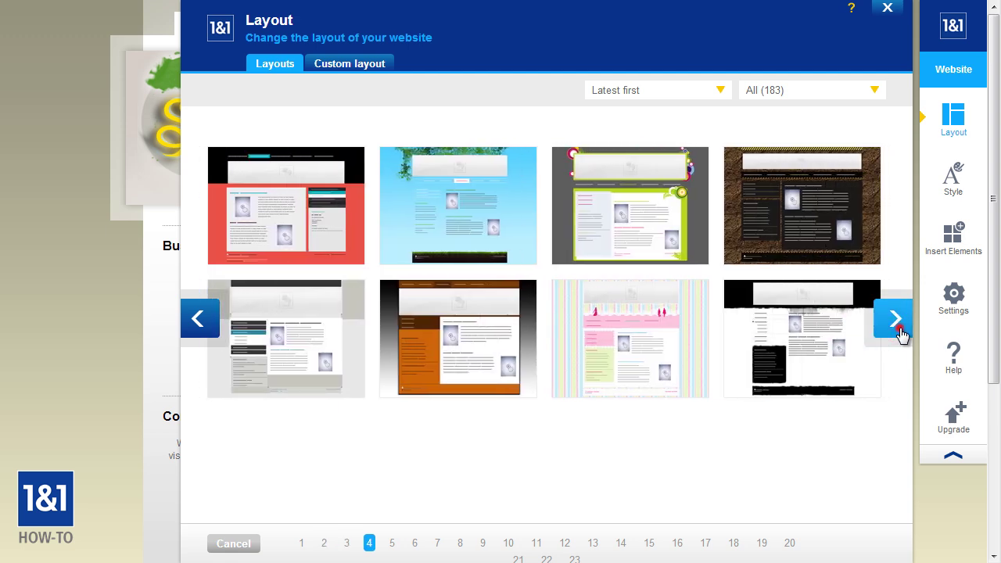
{"action": "left_click", "coordinate": [436, 542]}
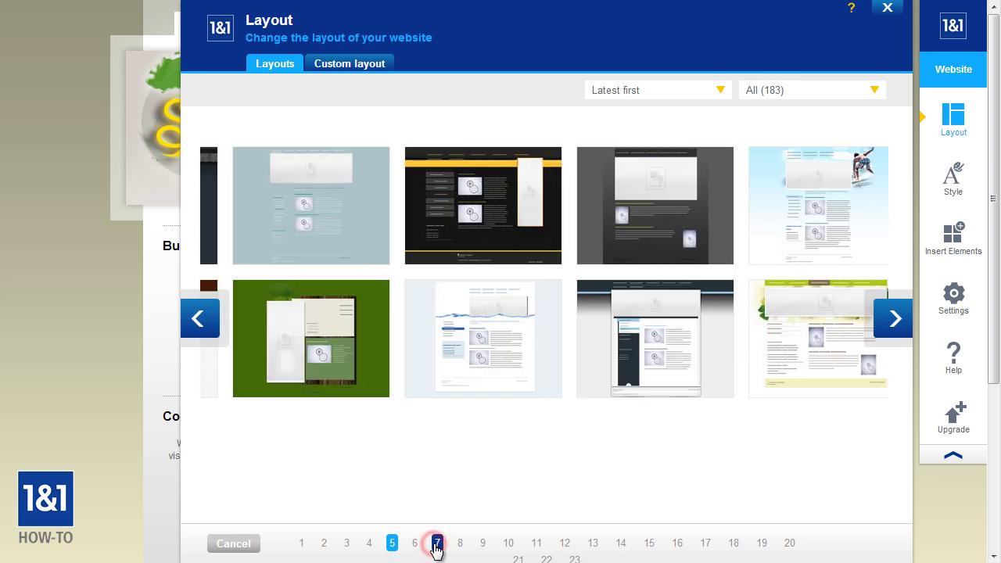
Preview the Delicious layout with the orange column, review its customization details, and close the preview without selecting it.
{"action": "left_click", "coordinate": [443, 376]}
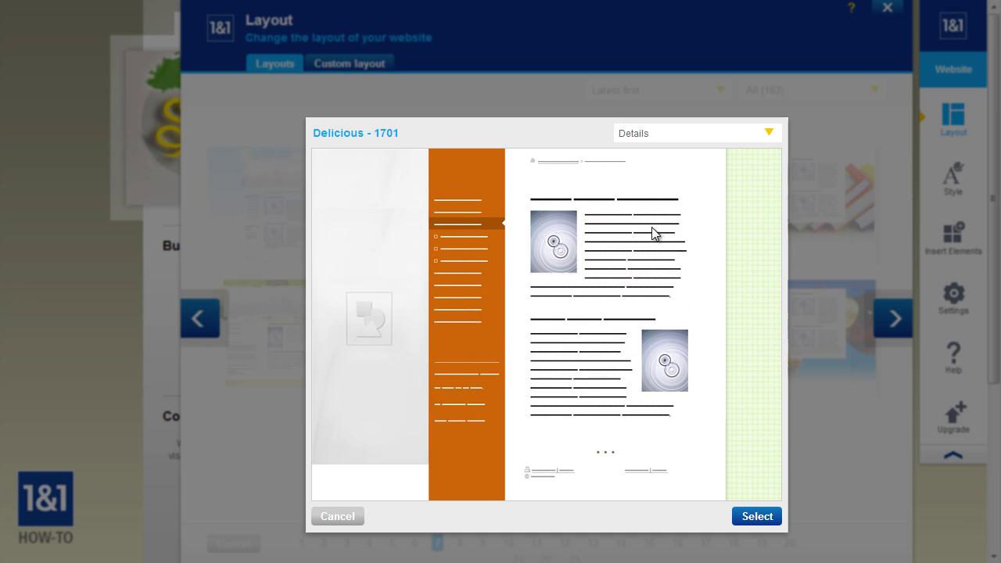
{"action": "left_click", "coordinate": [770, 133]}
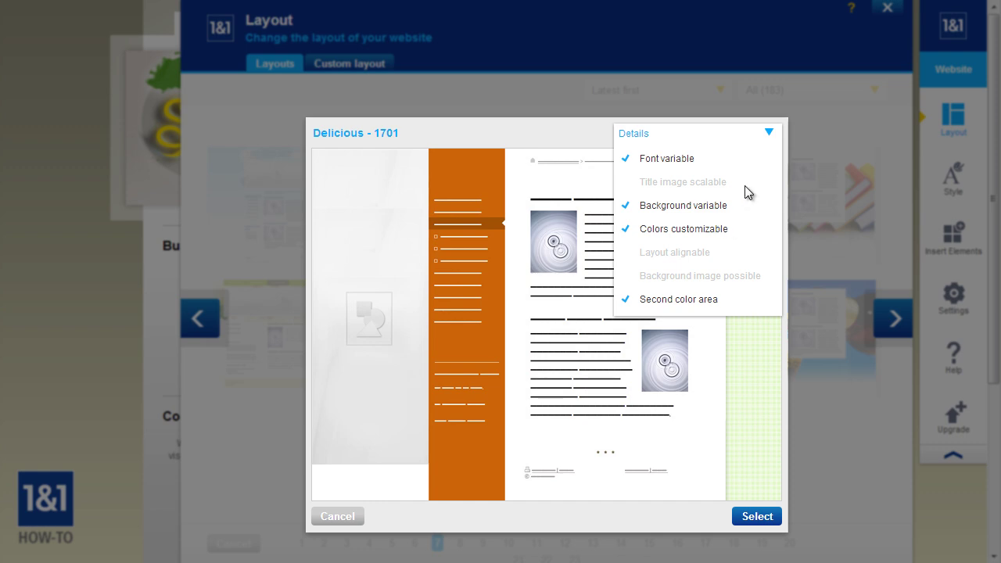
{"action": "left_click", "coordinate": [768, 130]}
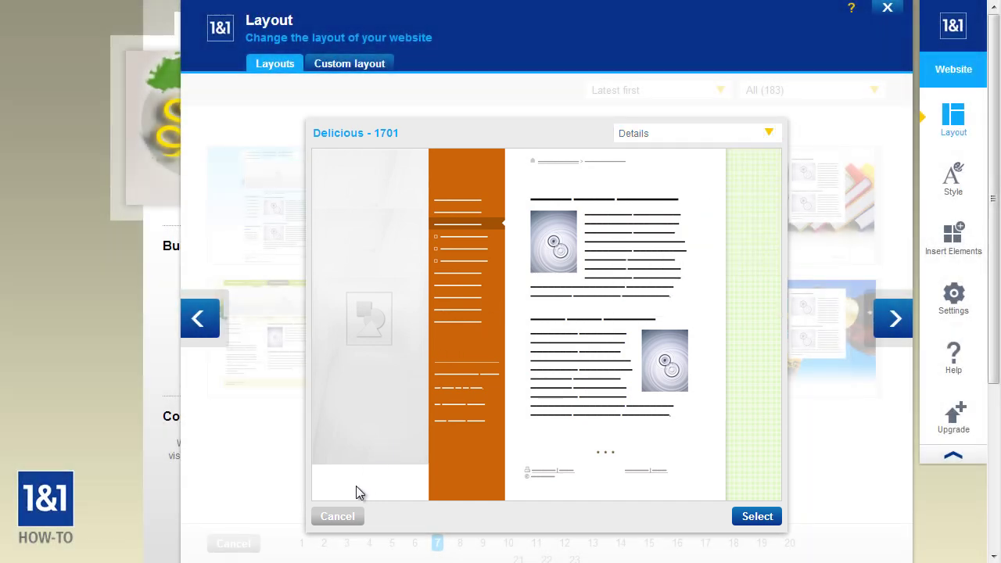
{"action": "left_click", "coordinate": [349, 516]}
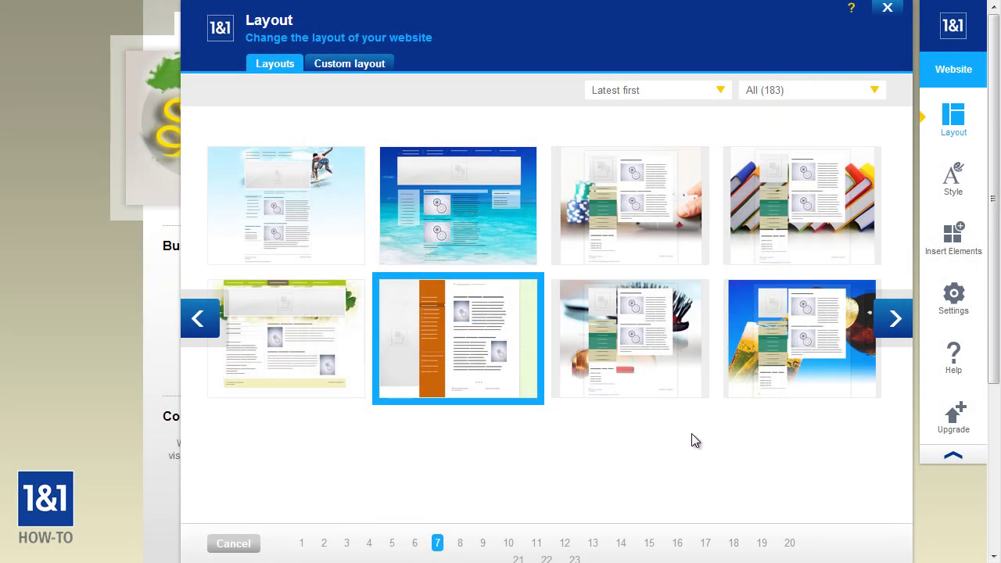
Preview the Hair layout, review its customization details, and close the preview without selecting it.
{"action": "left_click", "coordinate": [672, 329]}
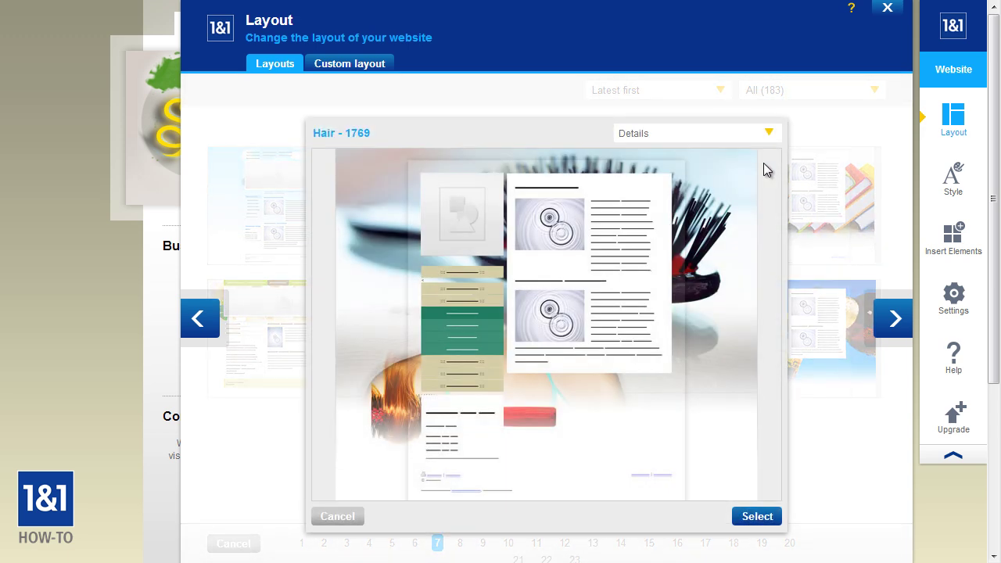
{"action": "left_click", "coordinate": [768, 132]}
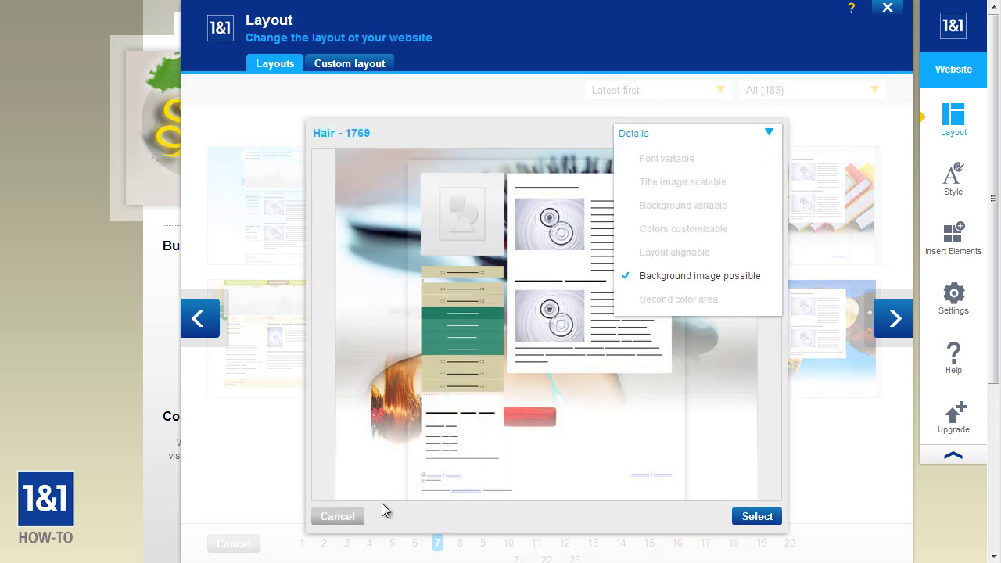
{"action": "left_click", "coordinate": [346, 518]}
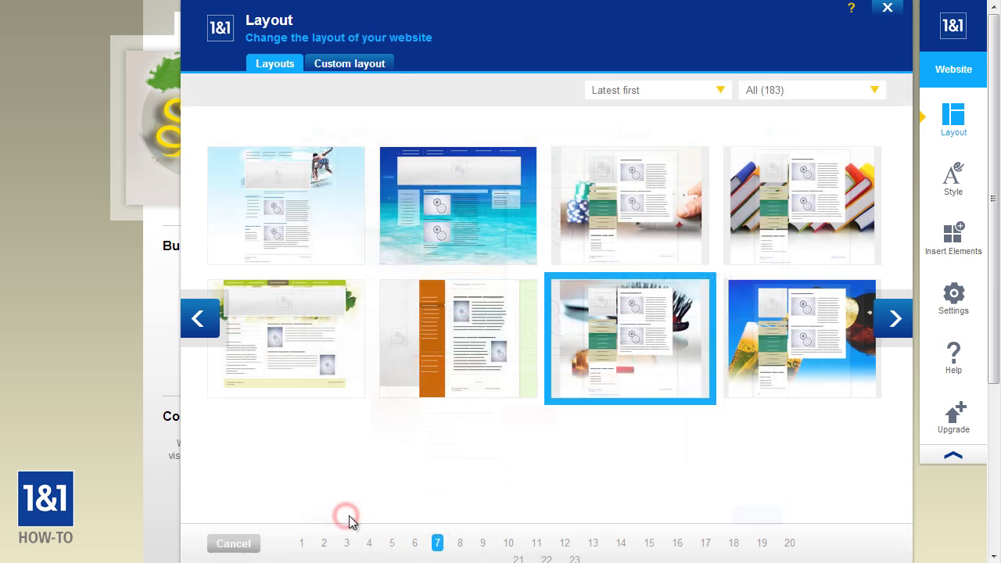
Preview the Landscape View layout on gallery page 16, review its customization details, and close the preview.
{"action": "left_click", "coordinate": [674, 544]}
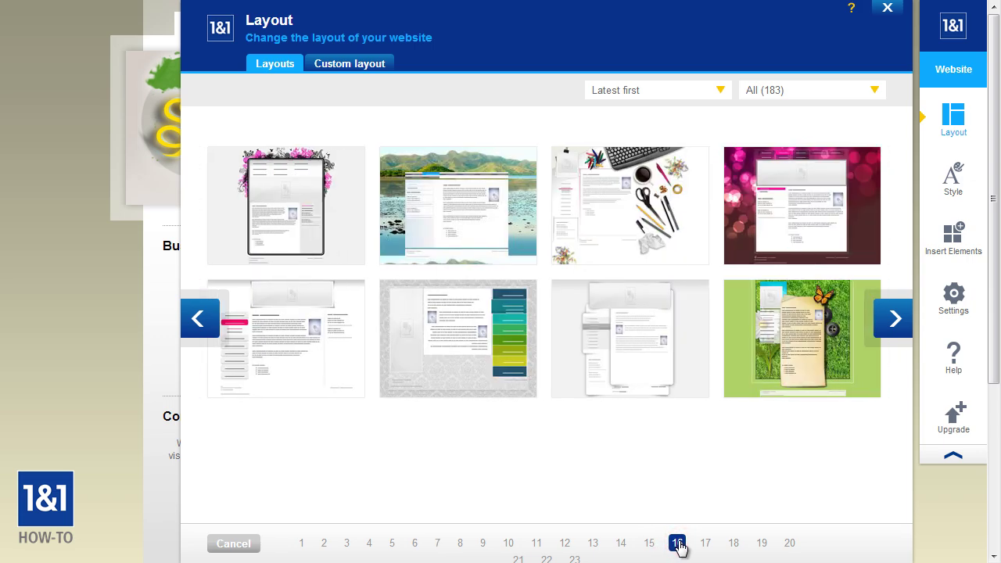
{"action": "left_click", "coordinate": [498, 207]}
{"action": "left_click", "coordinate": [769, 133]}
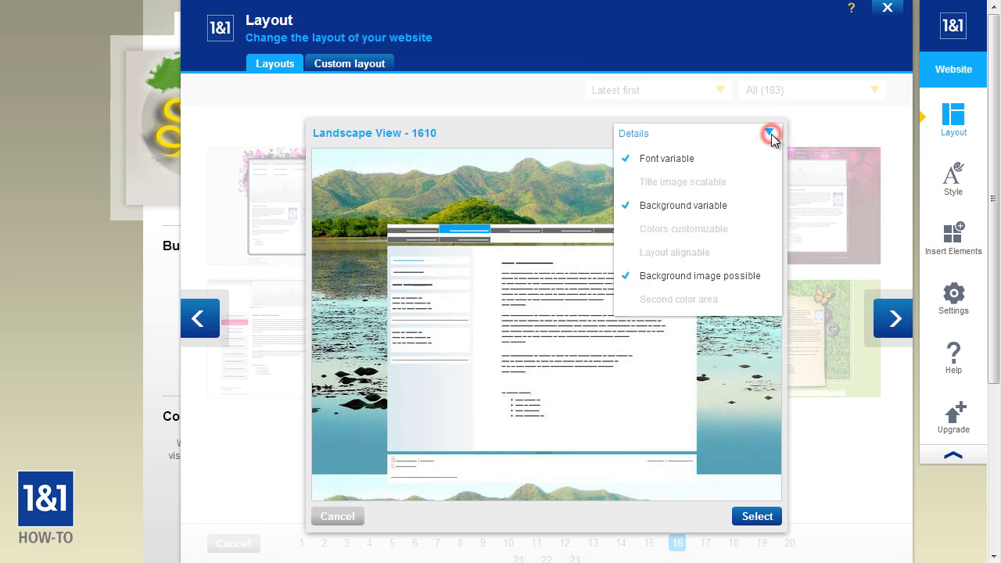
{"action": "left_click", "coordinate": [771, 133]}
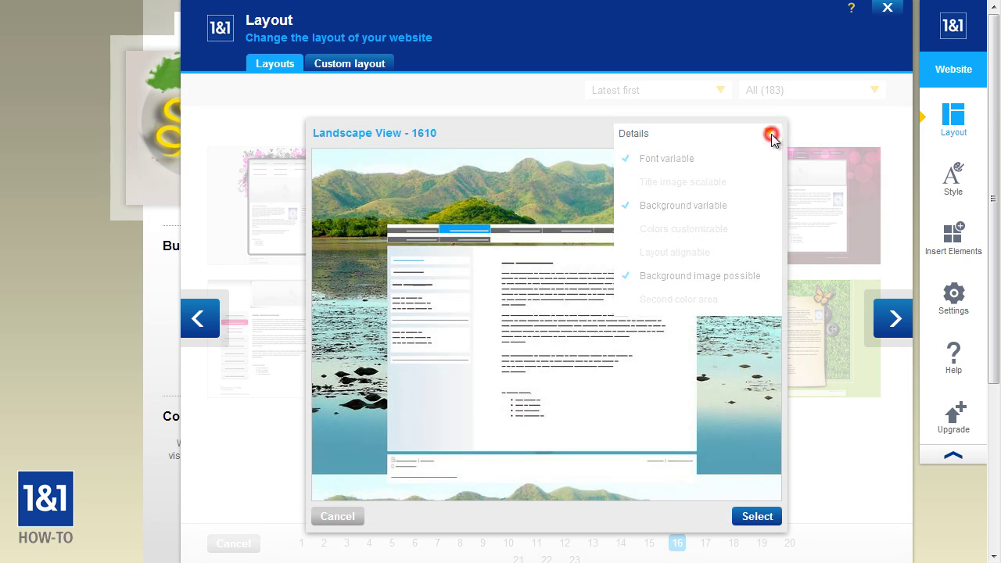
{"action": "left_click", "coordinate": [345, 516]}
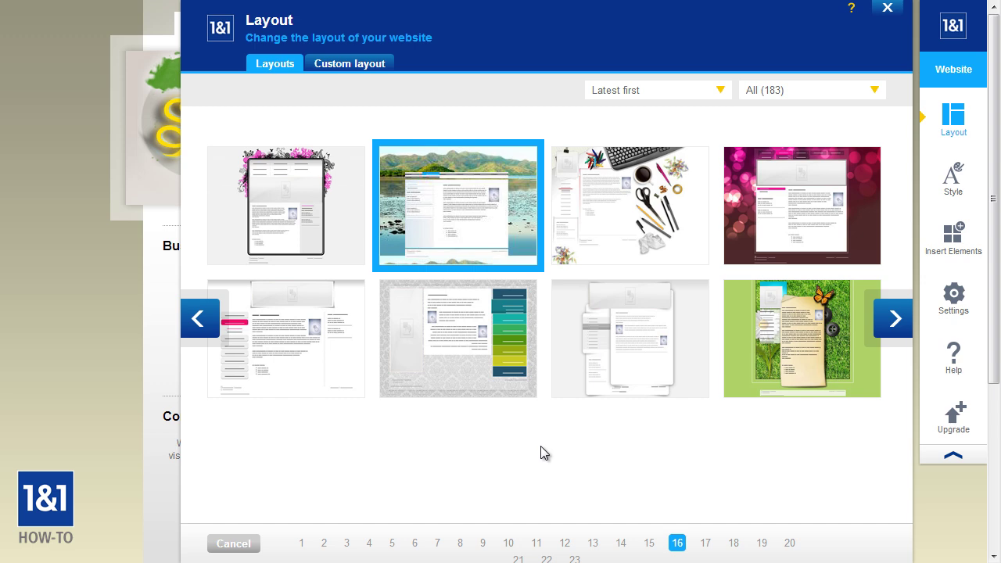
Review the customization details of the Curves and Shadows layout on page 16 and select that layout.
{"action": "left_click", "coordinate": [661, 356]}
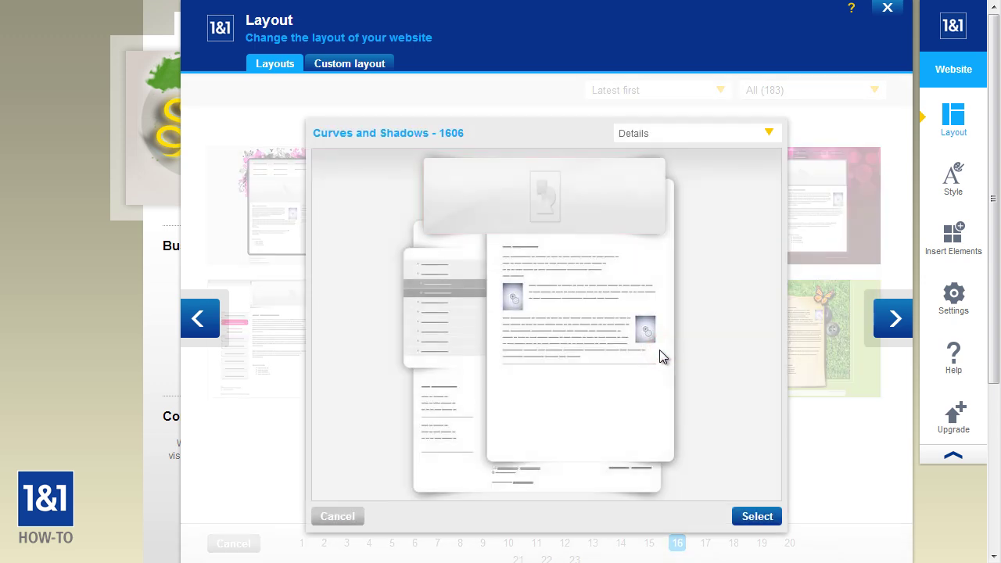
{"action": "left_click", "coordinate": [771, 134]}
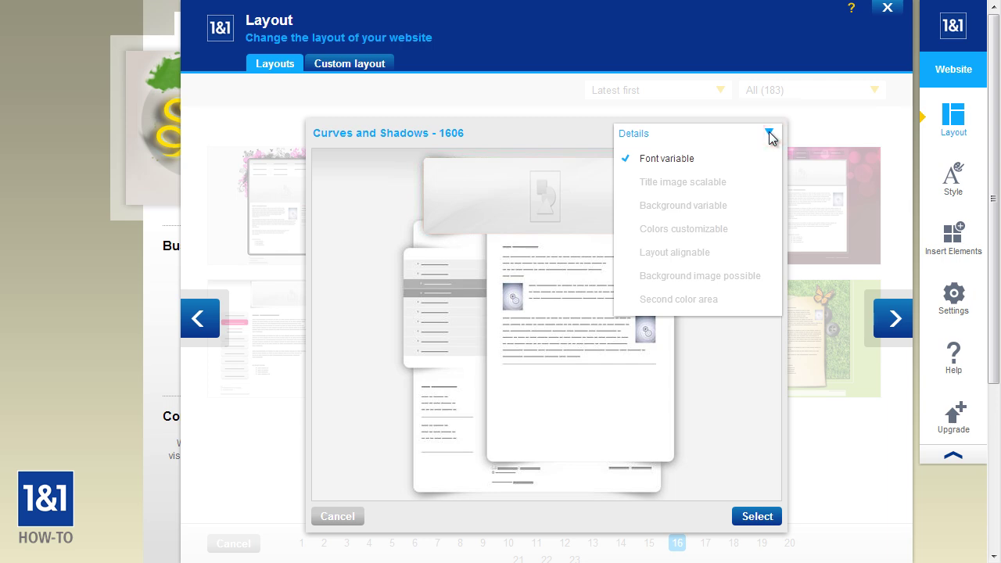
{"action": "left_click", "coordinate": [769, 133]}
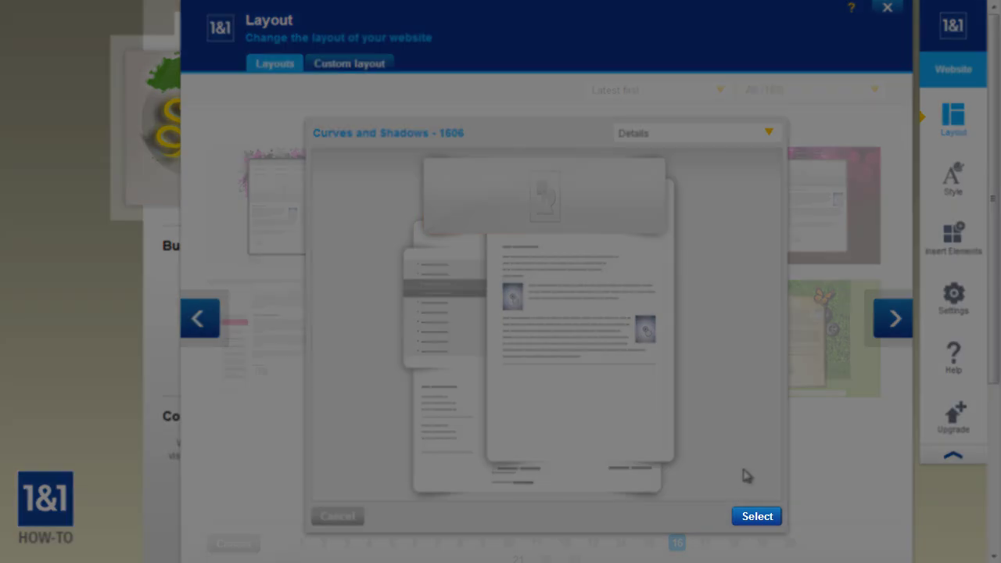
{"action": "left_click", "coordinate": [778, 516]}
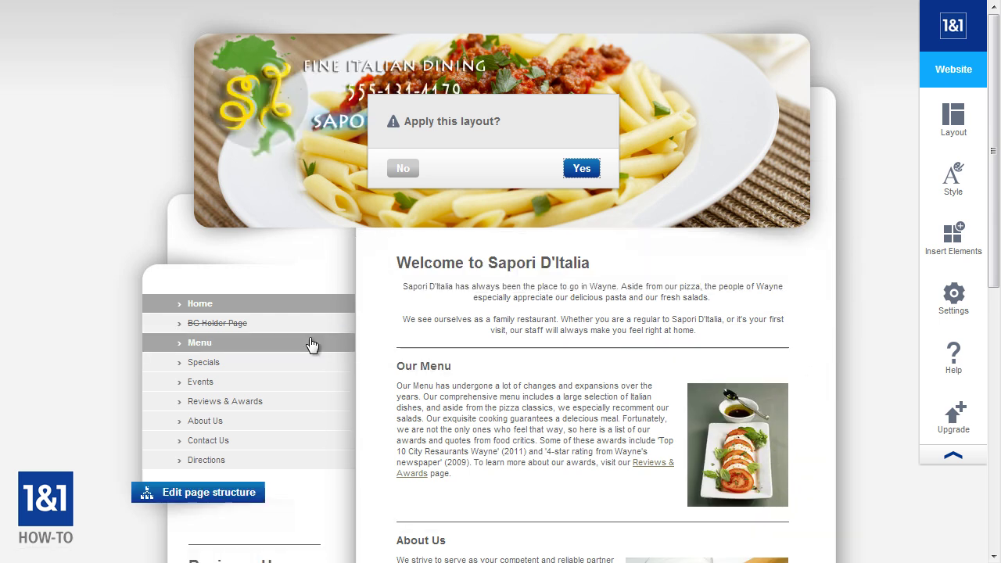
Check the Events page in the Curves and Shadows layout and confirm applying the layout to the website.
{"action": "left_click", "coordinate": [216, 387]}
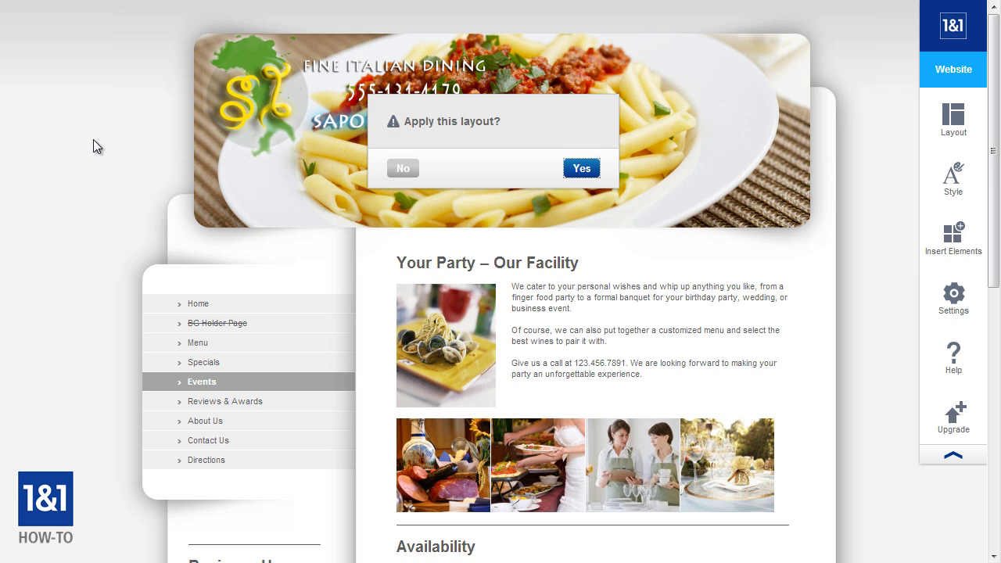
{"action": "mouse_move", "coordinate": [700, 71]}
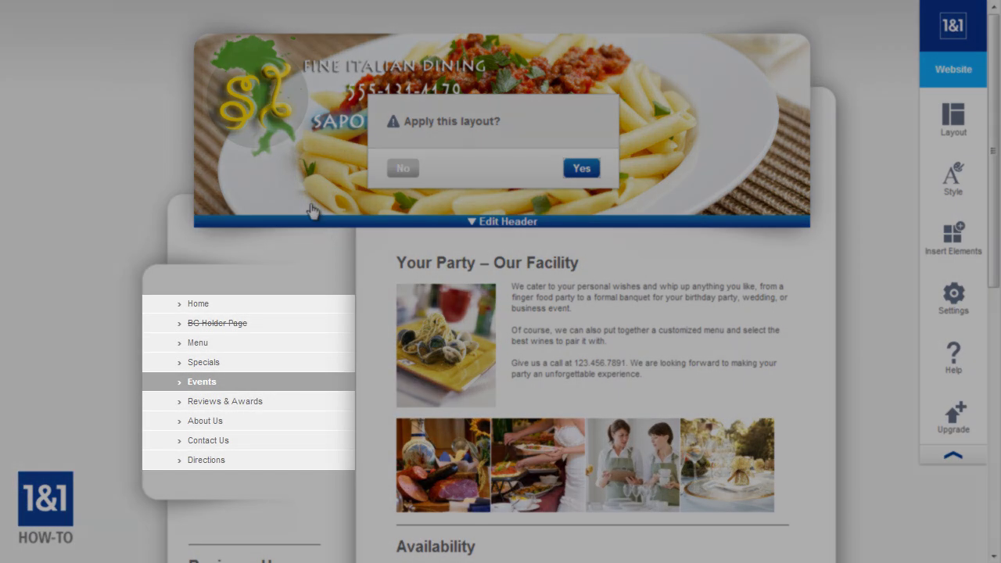
{"action": "mouse_move", "coordinate": [208, 311]}
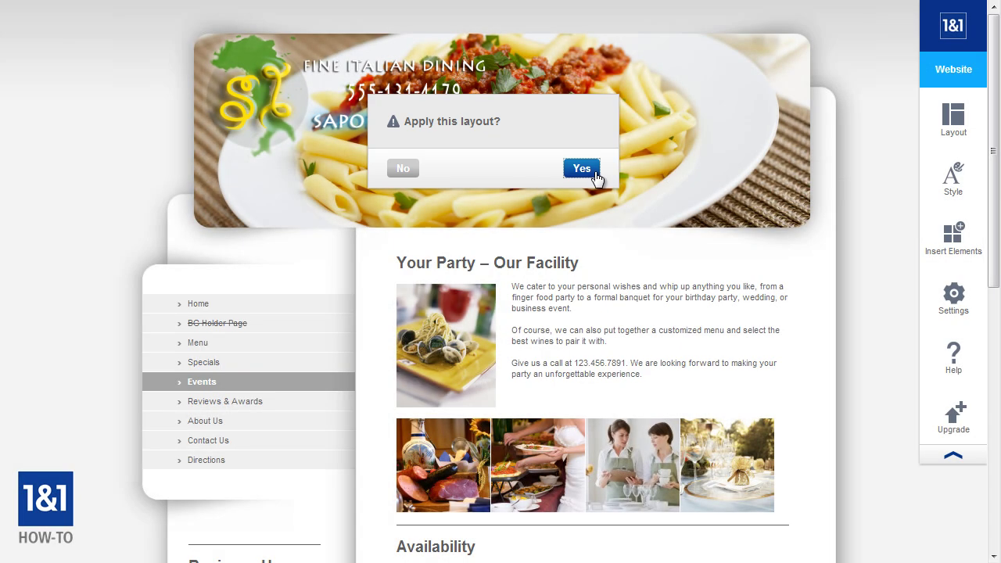
{"action": "left_click", "coordinate": [594, 173]}
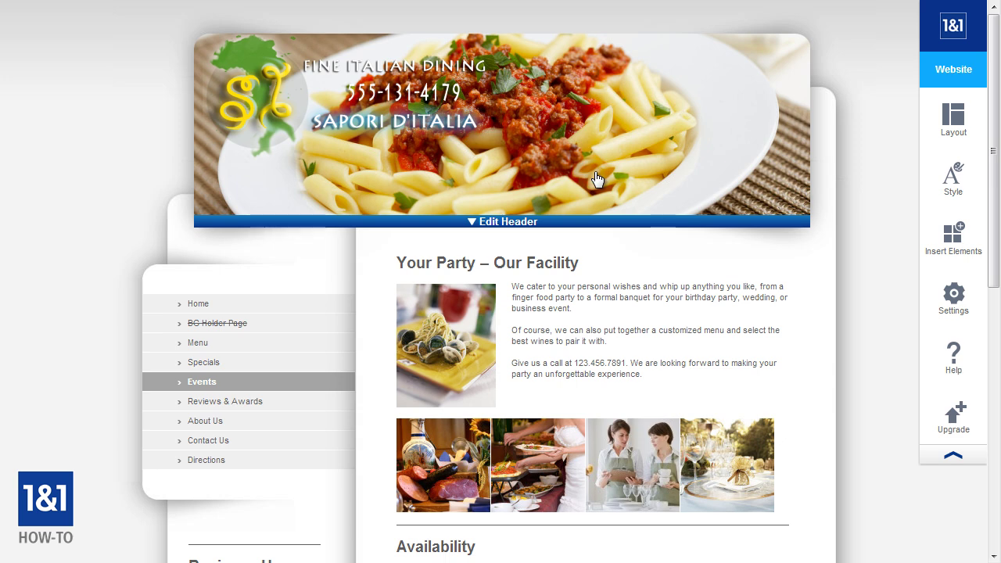
Return to the Home page to check it in the newly applied layout.
{"action": "left_click", "coordinate": [216, 308]}
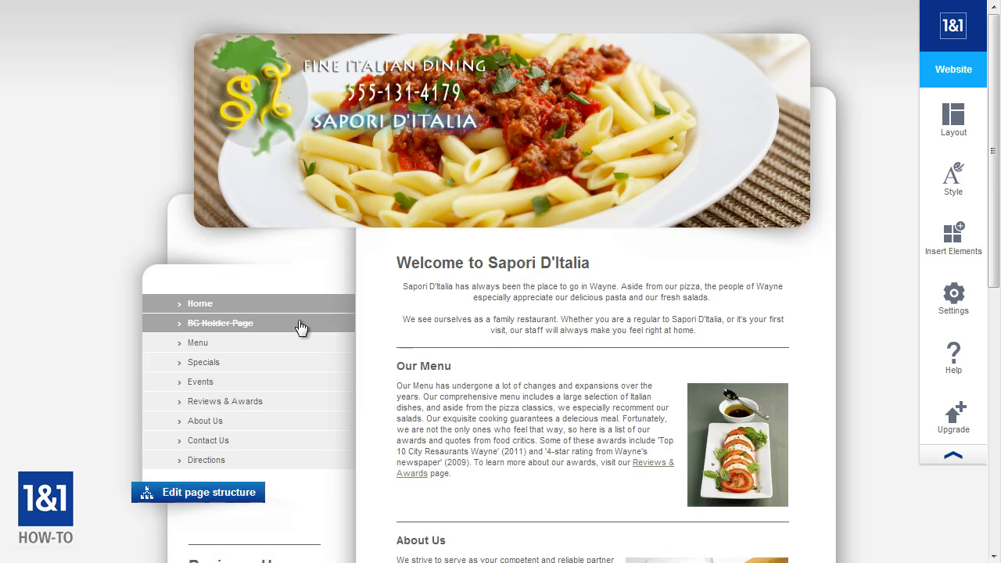
{"action": "mouse_move", "coordinate": [990, 208]}
{"action": "left_mouse_down"}
{"action": "mouse_move", "coordinate": [991, 284]}
{"action": "mouse_move", "coordinate": [990, 201]}
{"action": "left_mouse_up"}
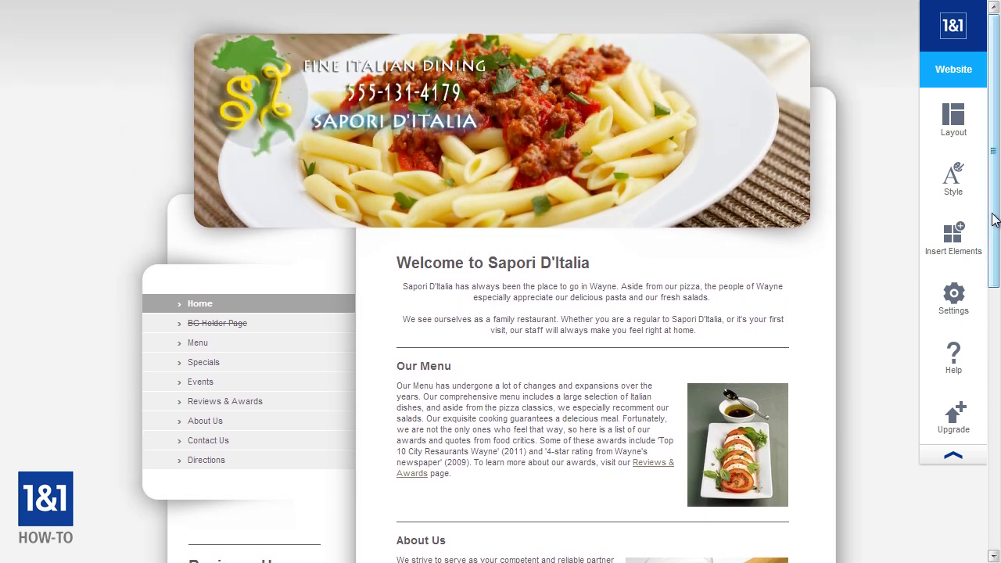